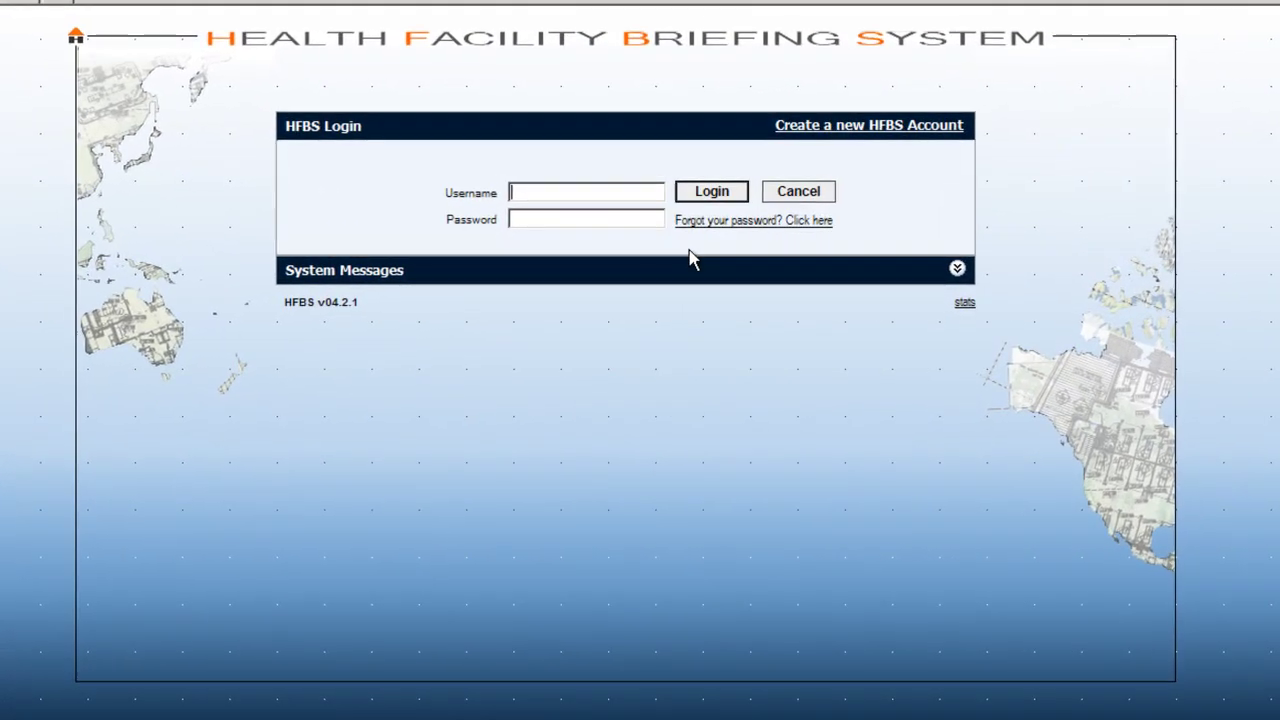
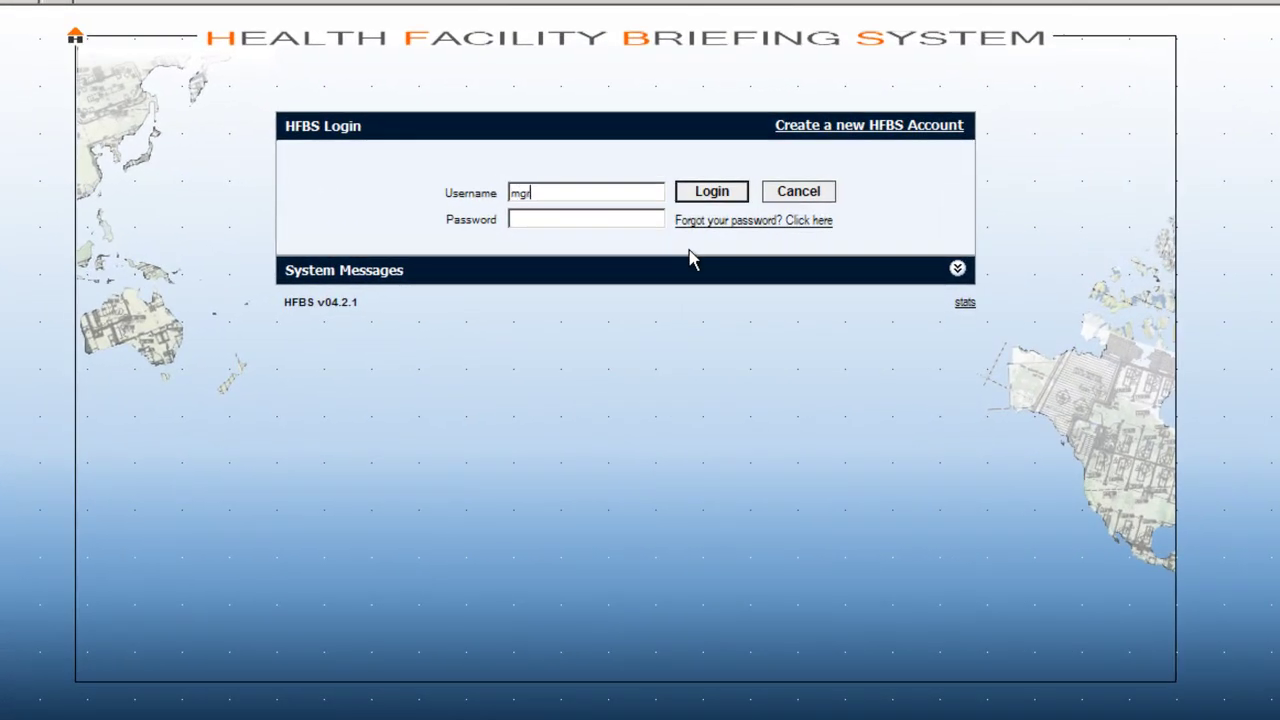
Log in to HFBS with the account's username and password.
{"action": "key", "text": "Tab"}
{"action": "type", "text": "•••••"}
{"action": "left_click", "coordinate": [706, 195]}
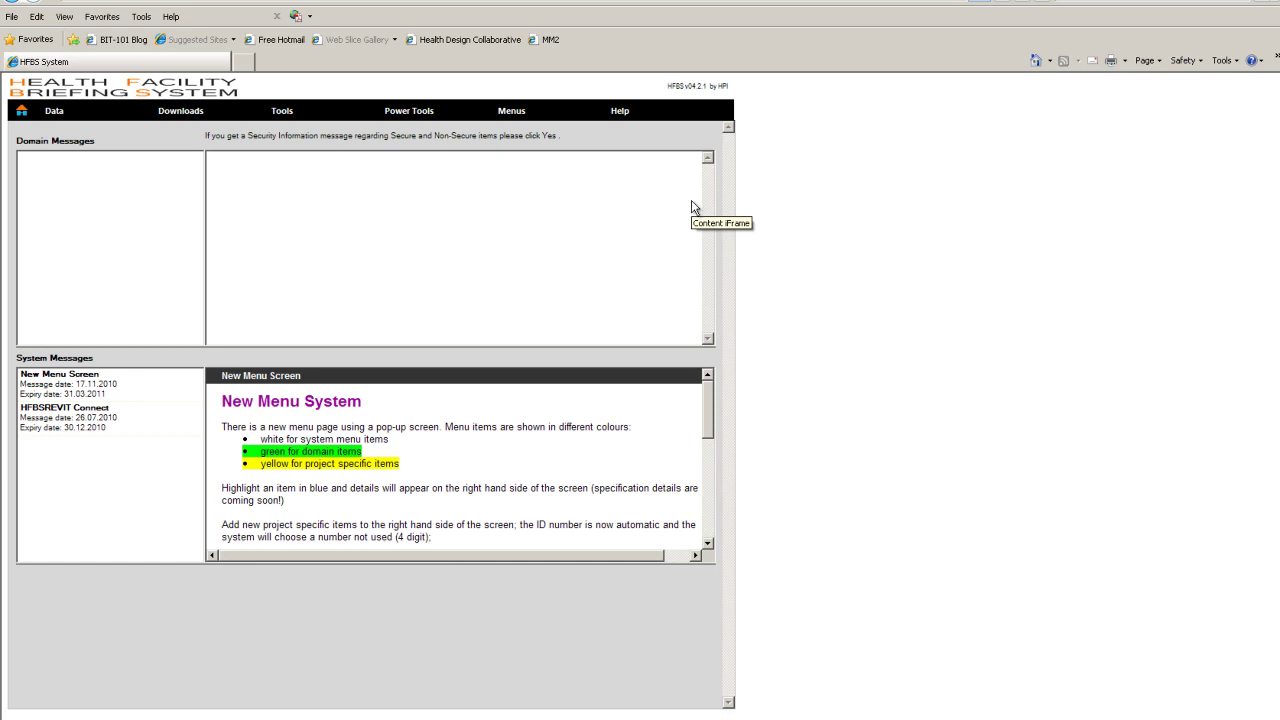
Choose New Project from the Data menu to get the Create New Project form.
{"action": "mouse_move", "coordinate": [54, 112]}
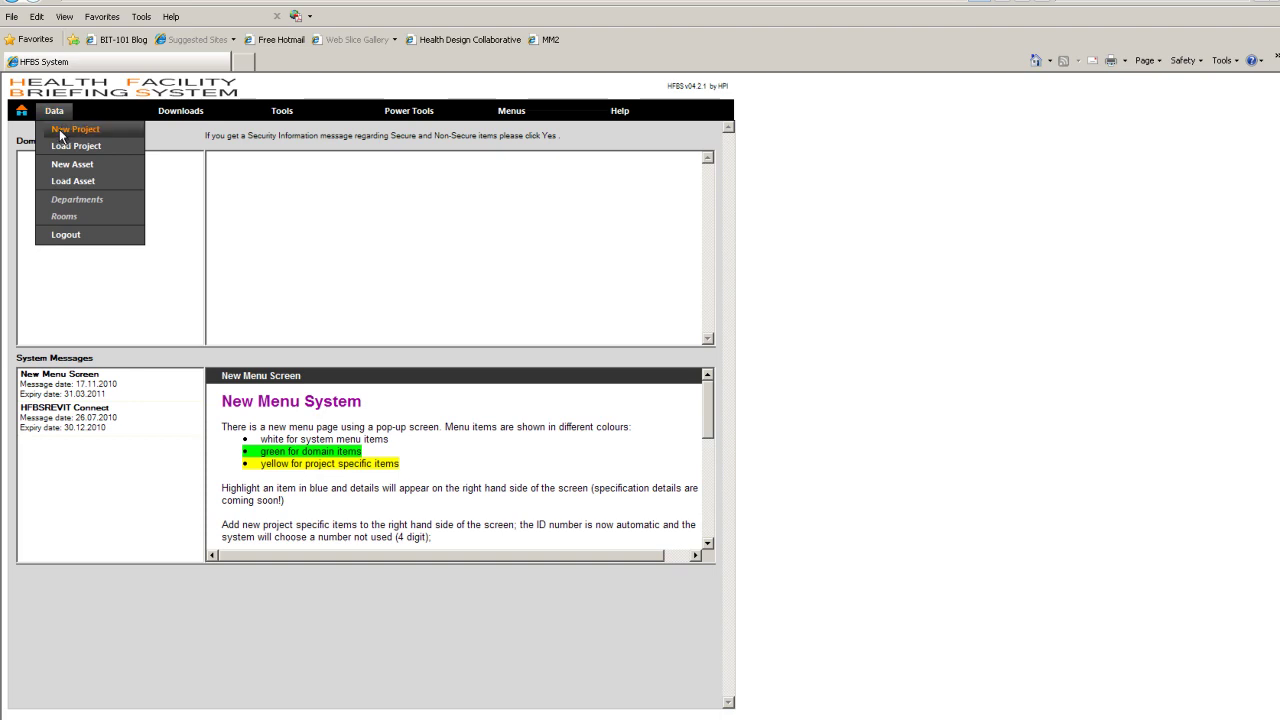
{"action": "left_click", "coordinate": [60, 135]}
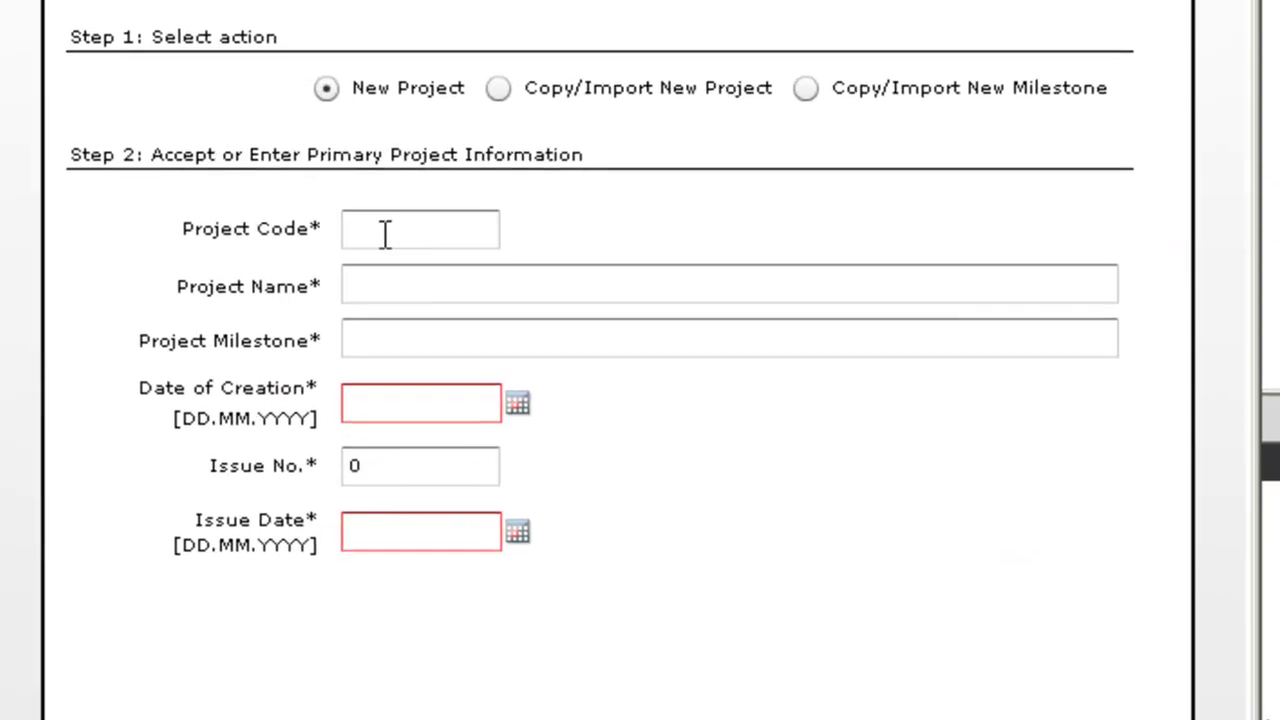
Enter project code 23-crt, name 'HFBS Demonstration' (fixing the typo) and milestone Current.
{"action": "left_click", "coordinate": [291, 278]}
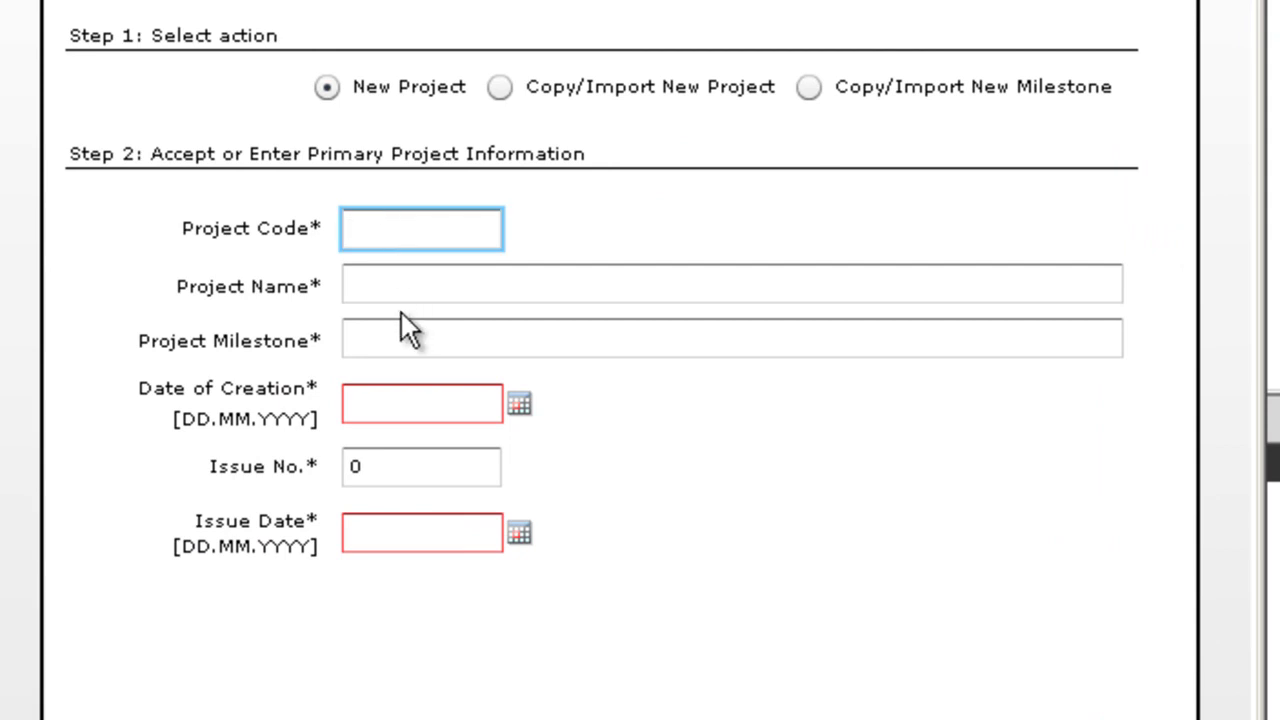
{"action": "type", "text": "23-crt"}
{"action": "left_click", "coordinate": [401, 290]}
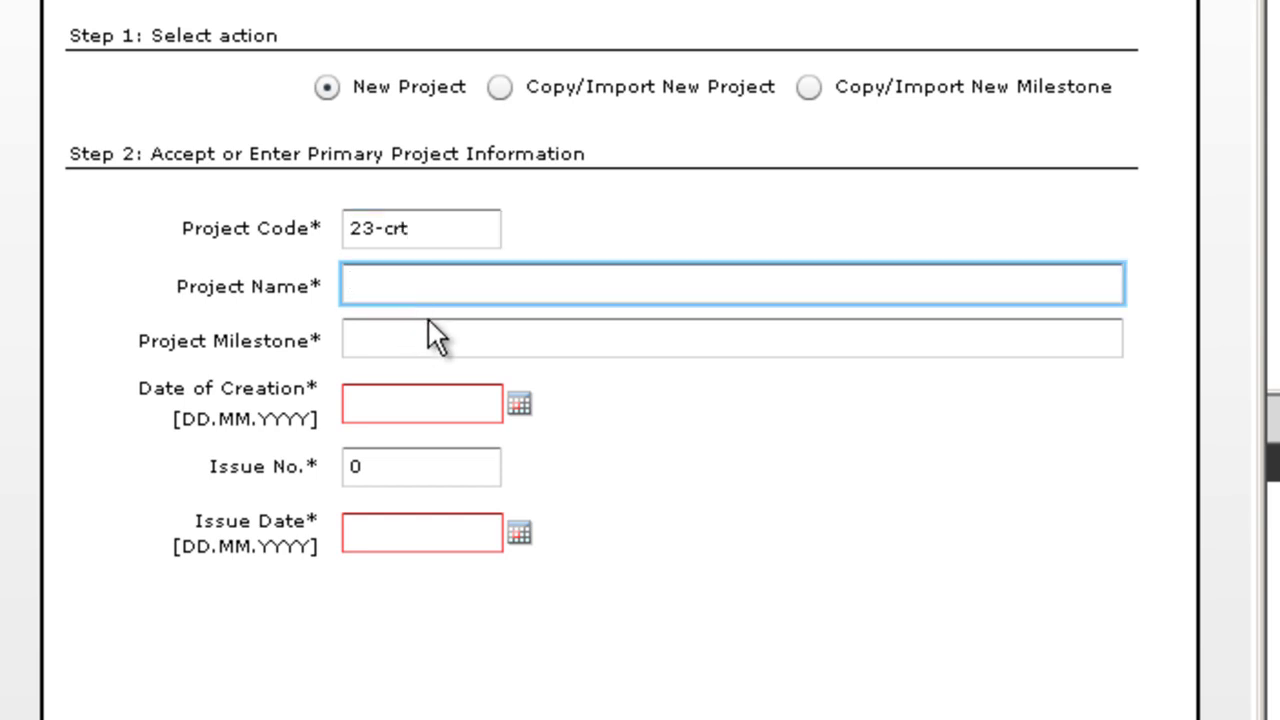
{"action": "type", "text": "HFBS Demondt"}
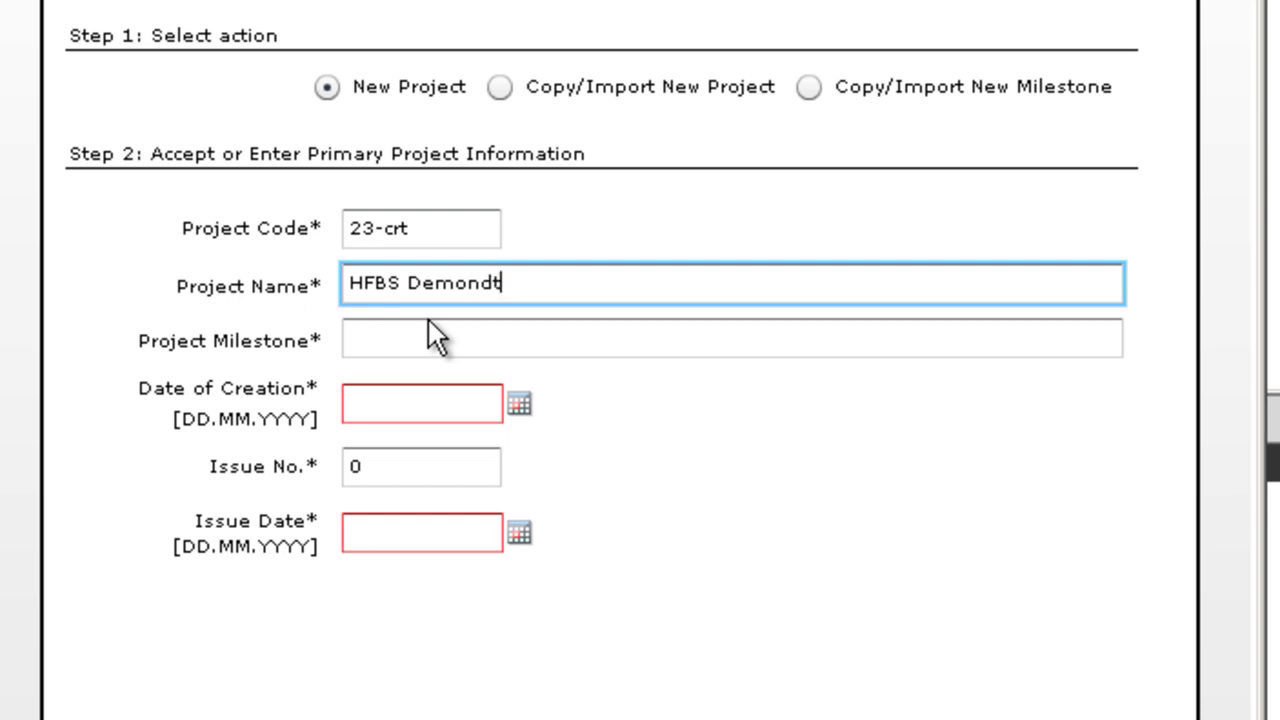
{"action": "type", "text": "ration"}
{"action": "key", "text": "Left"}
{"action": "key", "text": "Left"}
{"action": "key", "text": "Left"}
{"action": "key", "text": "Left"}
{"action": "key", "text": "Left"}
{"action": "key", "text": "Left"}
{"action": "key", "text": "Left"}
{"action": "key", "text": "BackSpace"}
{"action": "type", "text": "s"}
{"action": "left_click", "coordinate": [398, 334]}
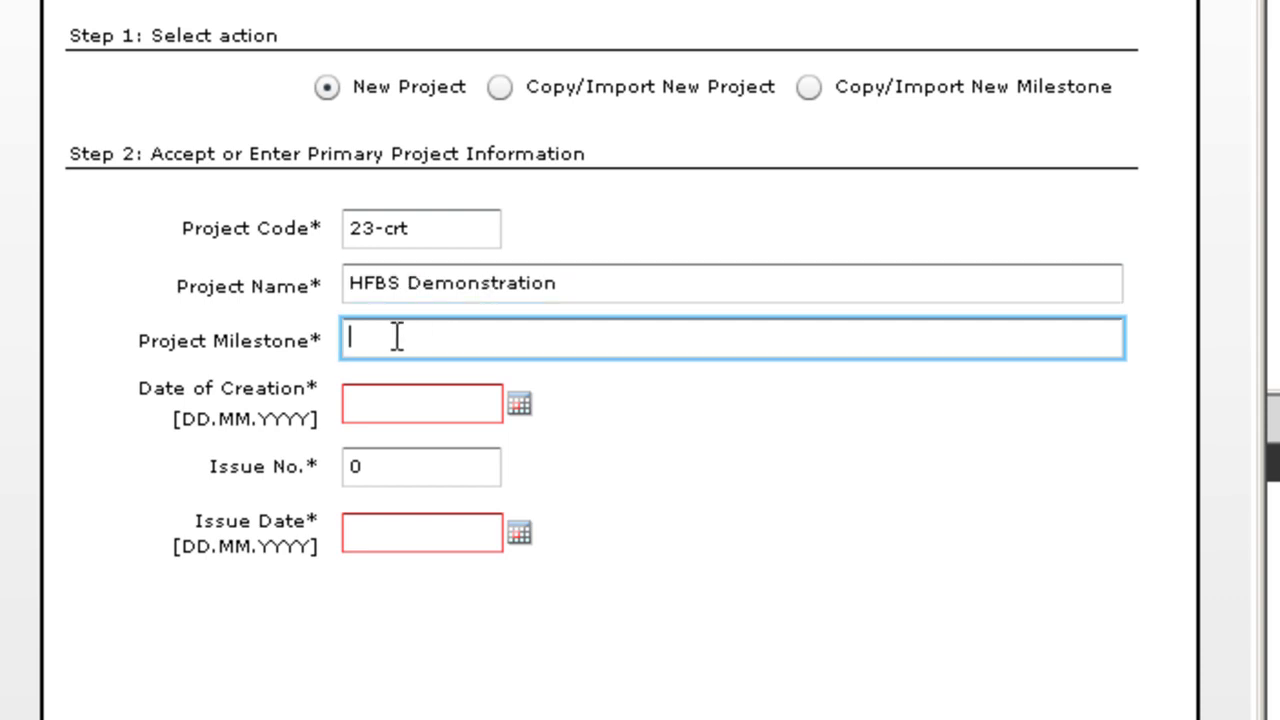
{"action": "type", "text": "Current"}
Set the creation and issue dates to 03.12.2010 and the issue number to 1.
{"action": "key", "text": "Tab"}
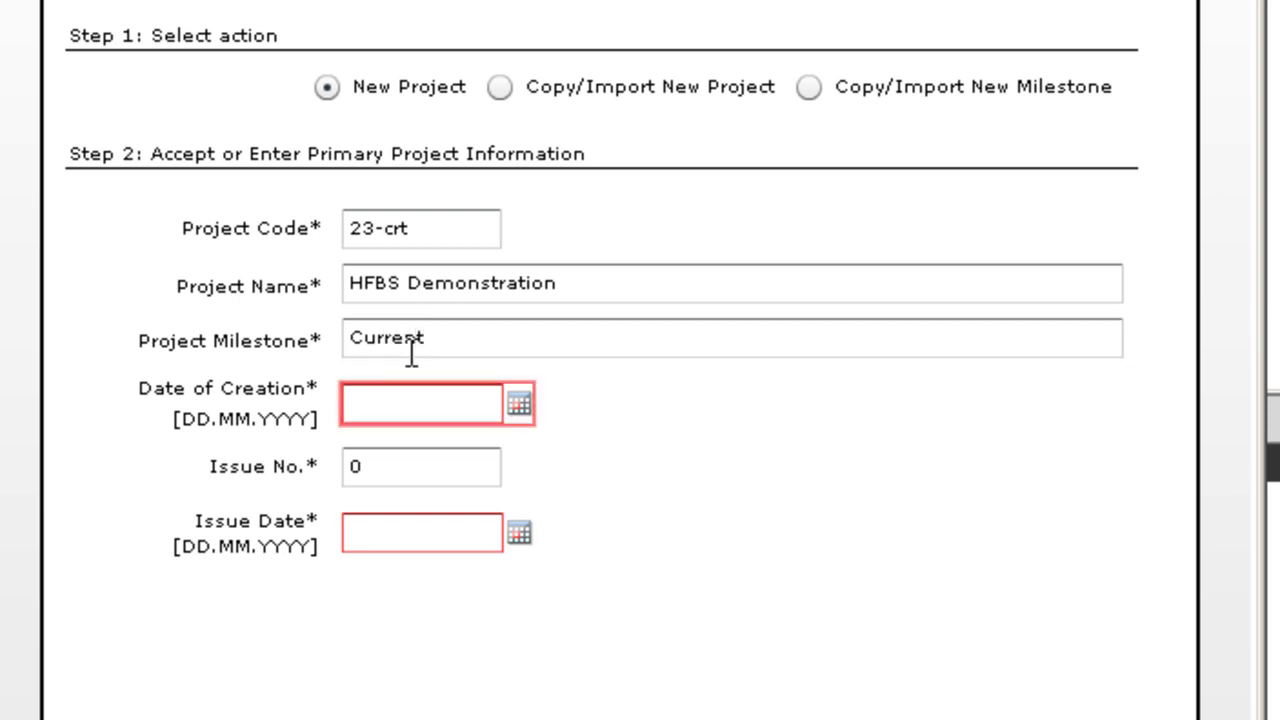
{"action": "left_click", "coordinate": [518, 403]}
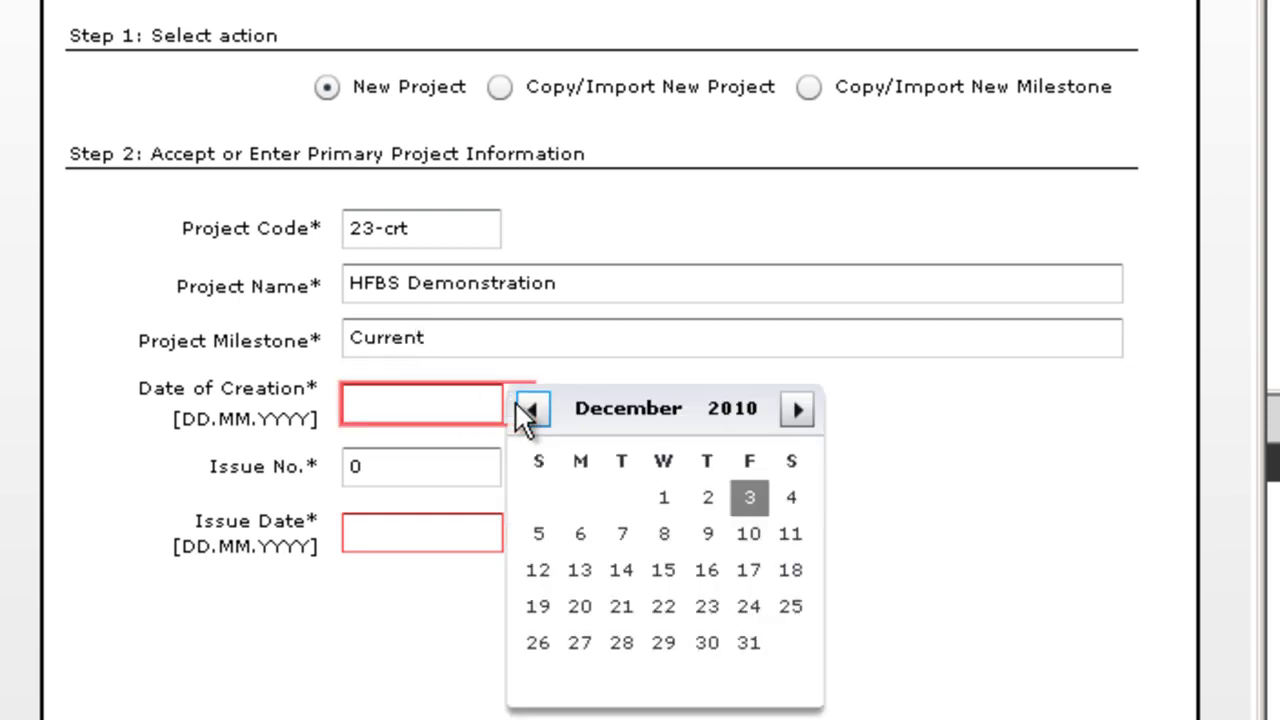
{"action": "left_click", "coordinate": [751, 500]}
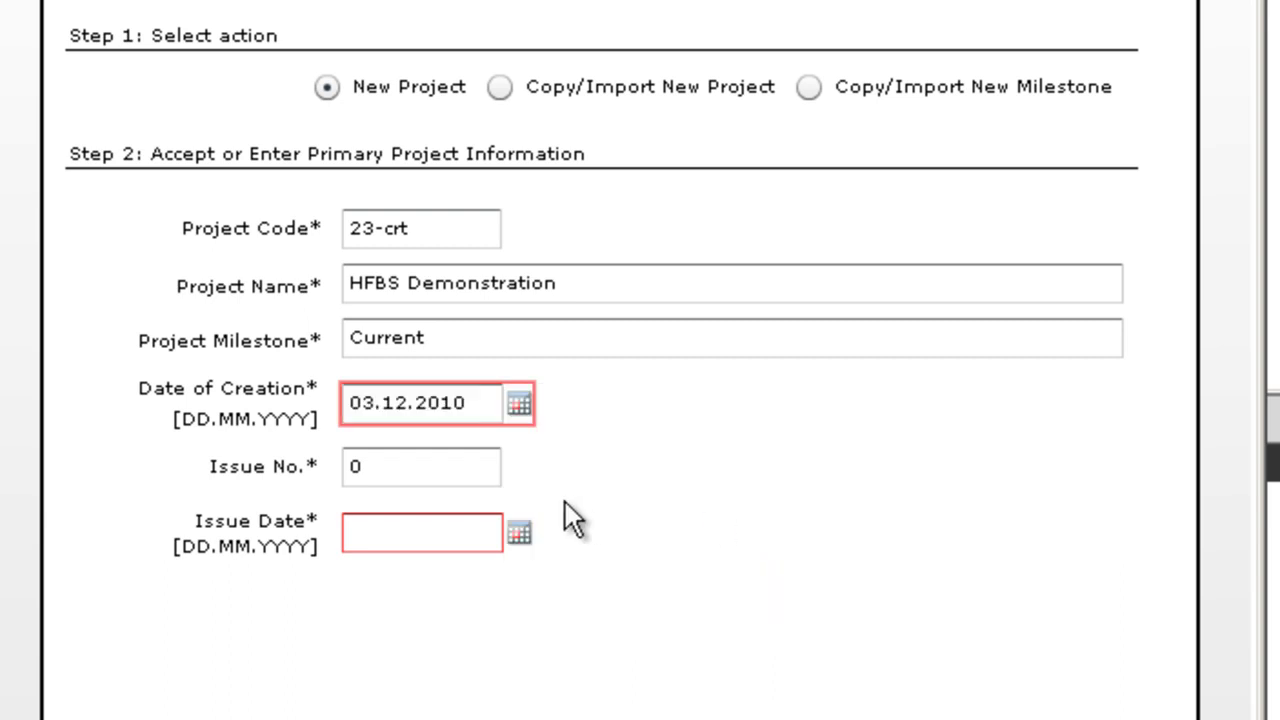
{"action": "left_click", "coordinate": [411, 468]}
{"action": "key", "text": "BackSpace"}
{"action": "type", "text": "1"}
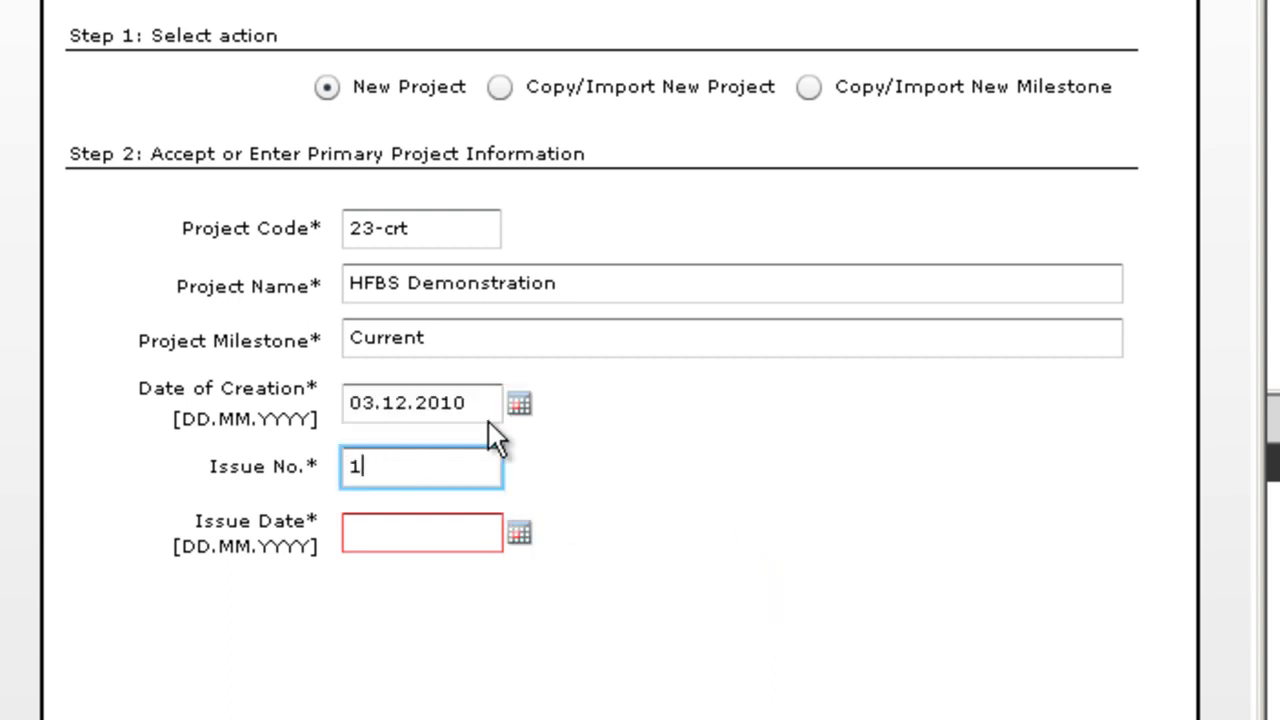
{"action": "left_click", "coordinate": [519, 534]}
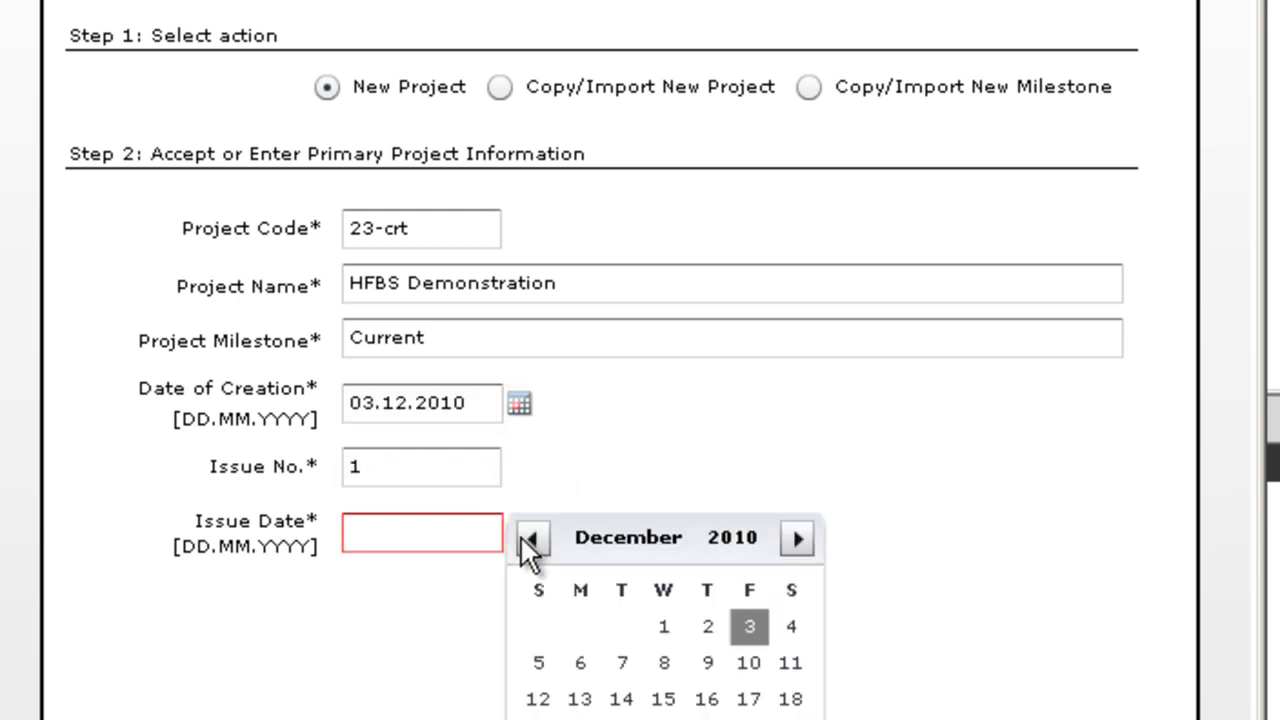
{"action": "left_click", "coordinate": [749, 626]}
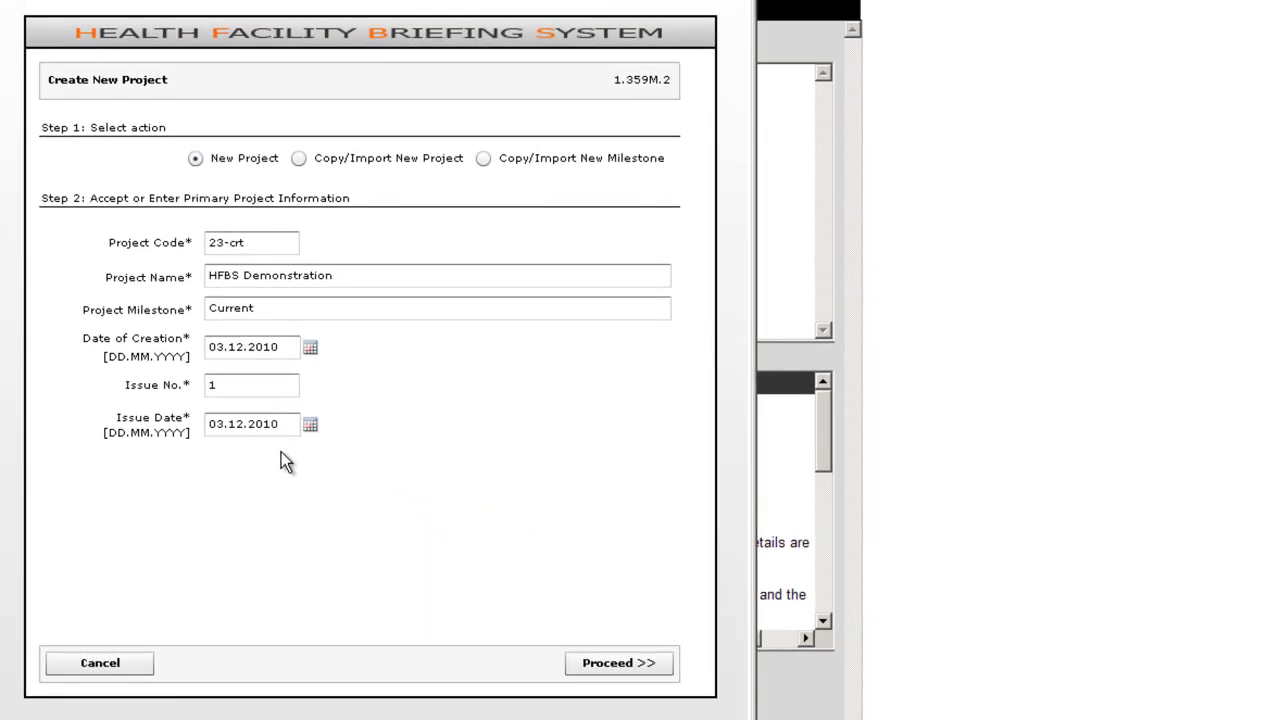
Submit the project details and proceed with the 'Start 3 day(s) free trial period' option.
{"action": "left_click", "coordinate": [620, 665]}
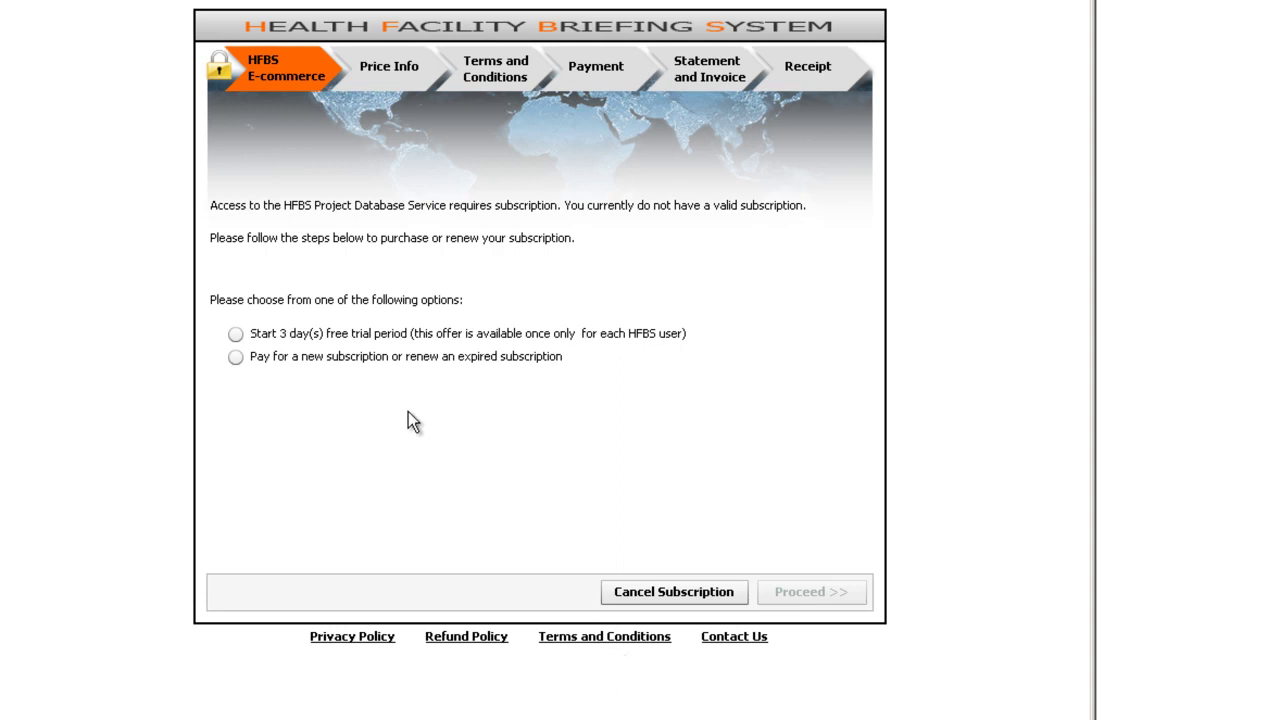
{"action": "left_click", "coordinate": [236, 335]}
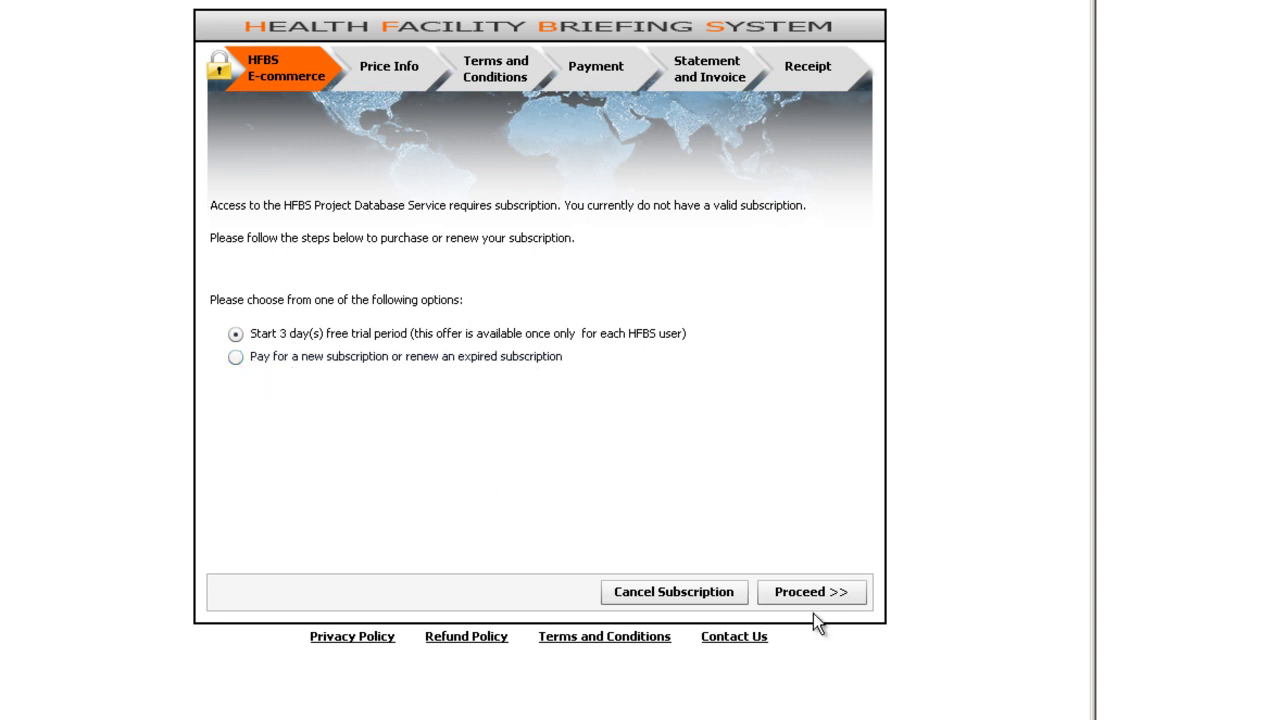
{"action": "left_click", "coordinate": [822, 596]}
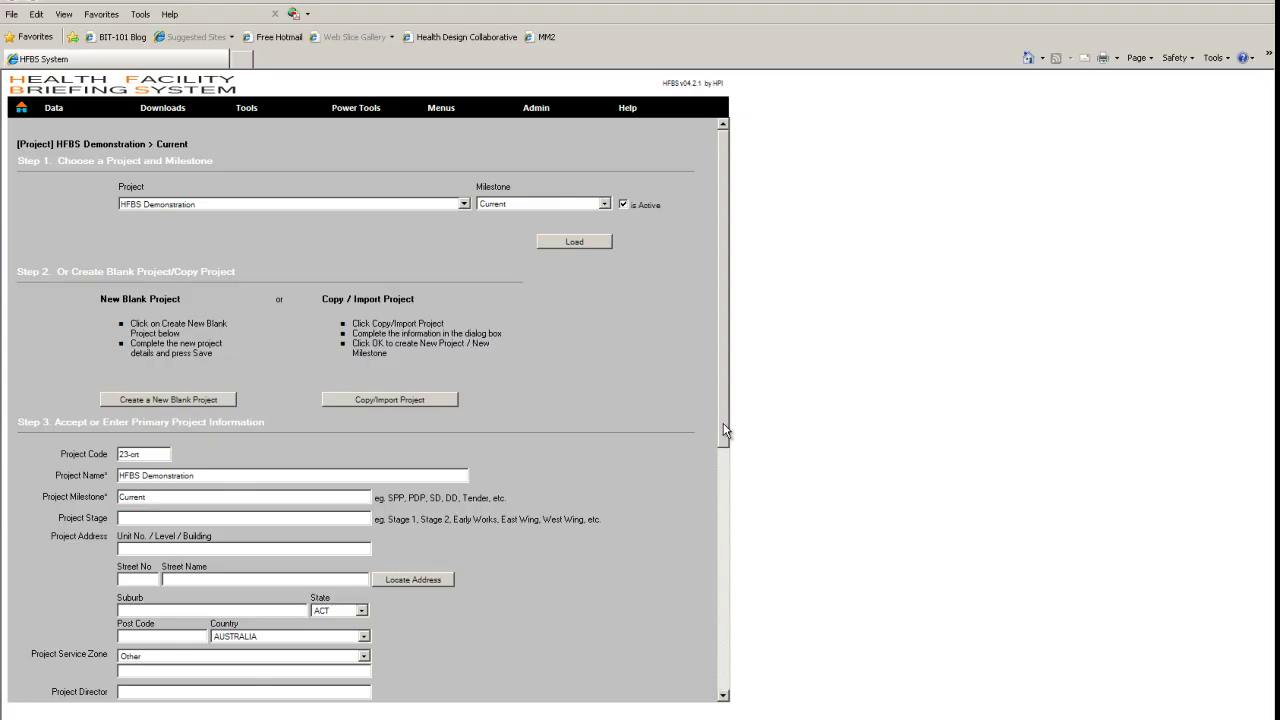
Scroll through the primary information form and open the RDL list showing N/A through ALL.
{"action": "left_click_drag", "start_coordinate": [723, 423], "coordinate": [721, 553]}
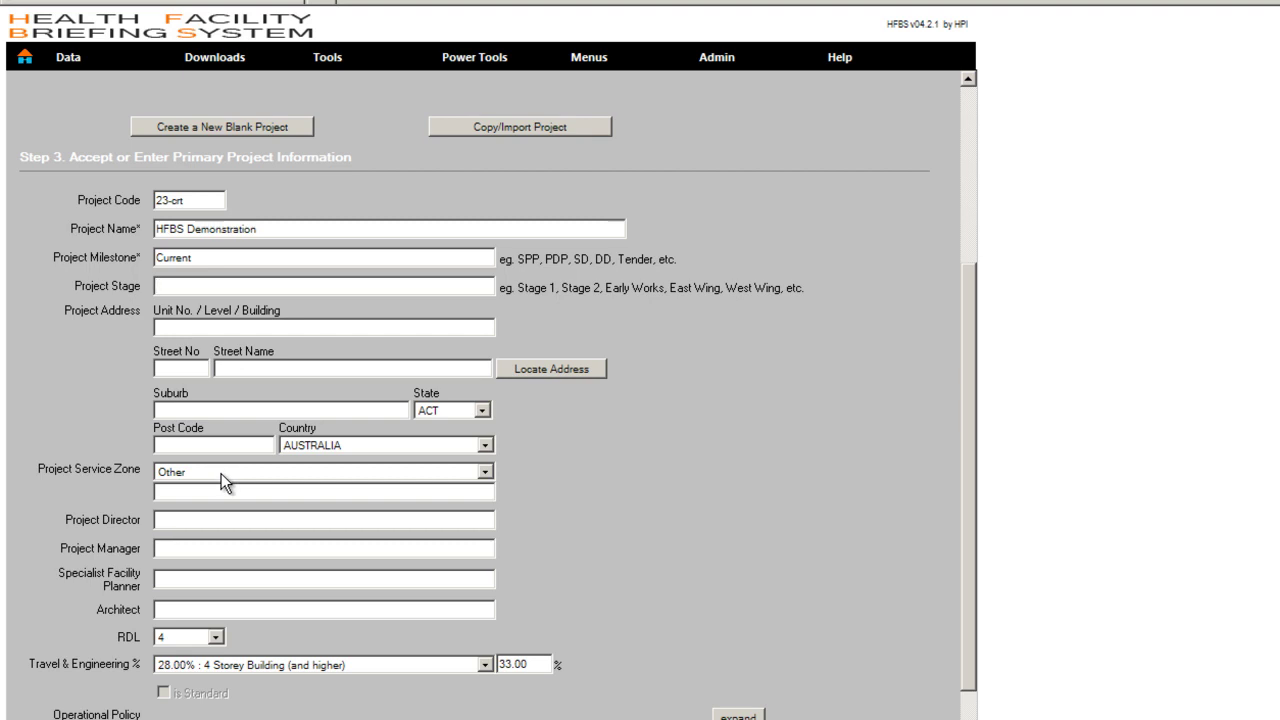
{"action": "left_click", "coordinate": [205, 520]}
{"action": "left_click_drag", "start_coordinate": [965, 486], "coordinate": [927, 642]}
{"action": "left_click", "coordinate": [183, 340]}
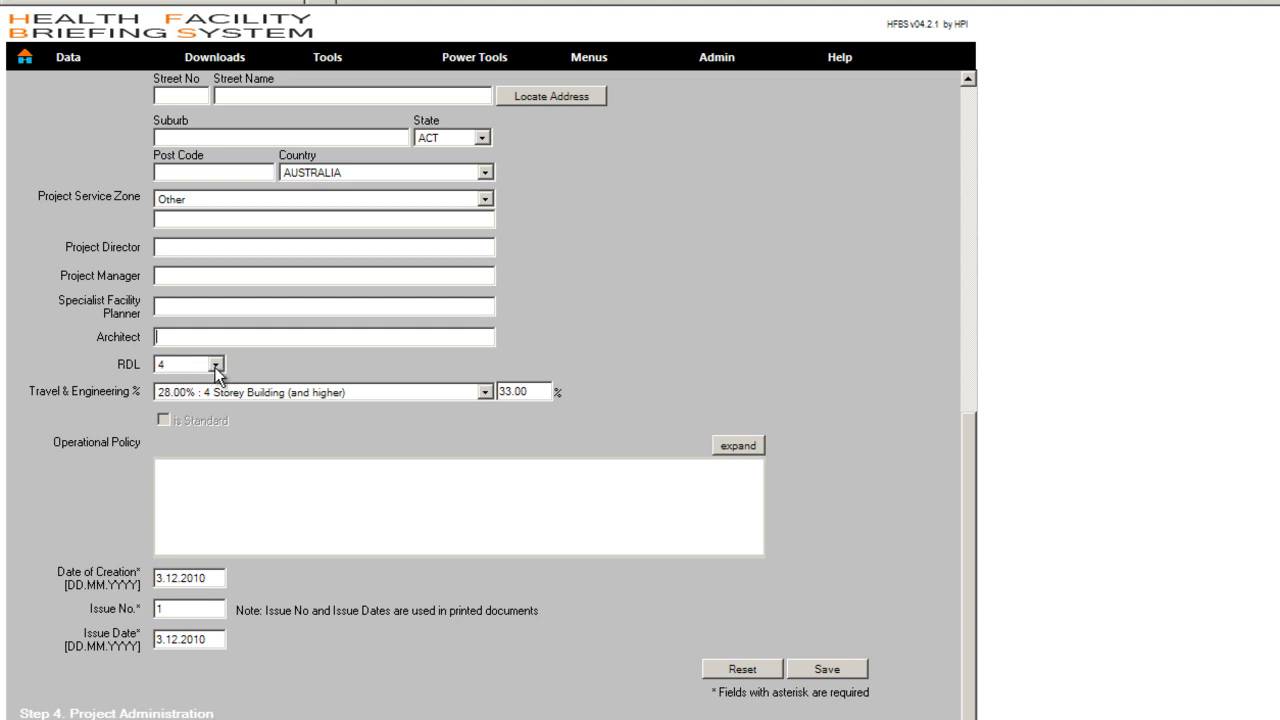
{"action": "left_click", "coordinate": [216, 366]}
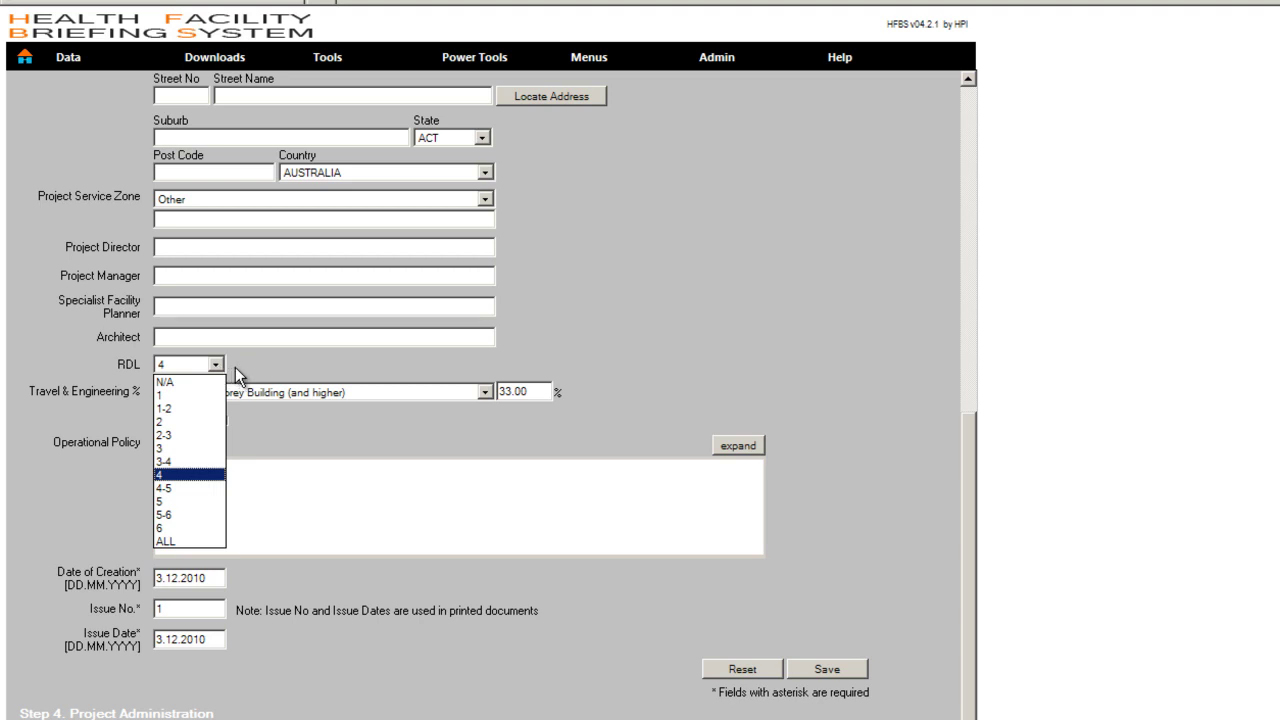
Leave RDL at 4 and give Travel & Engineering the 4 Storey Building (and higher) rate at 33%.
{"action": "left_click", "coordinate": [158, 475]}
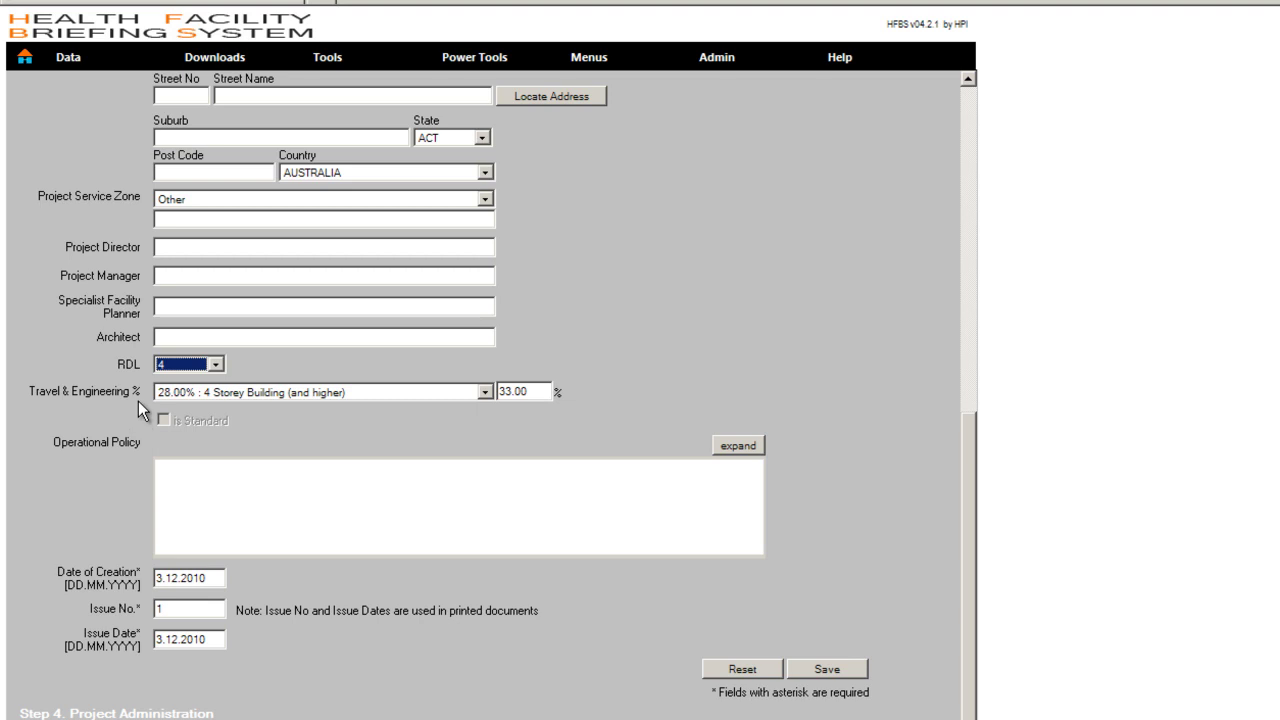
{"action": "left_click", "coordinate": [485, 393]}
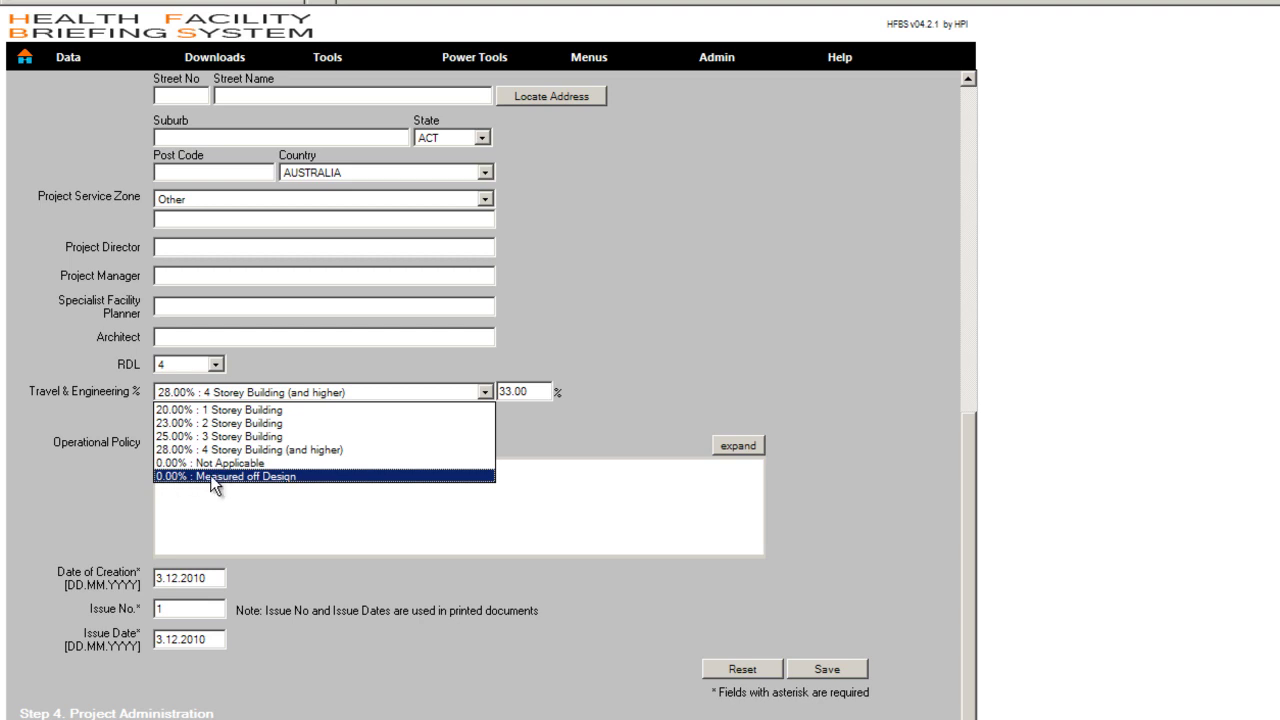
{"action": "left_click", "coordinate": [210, 476]}
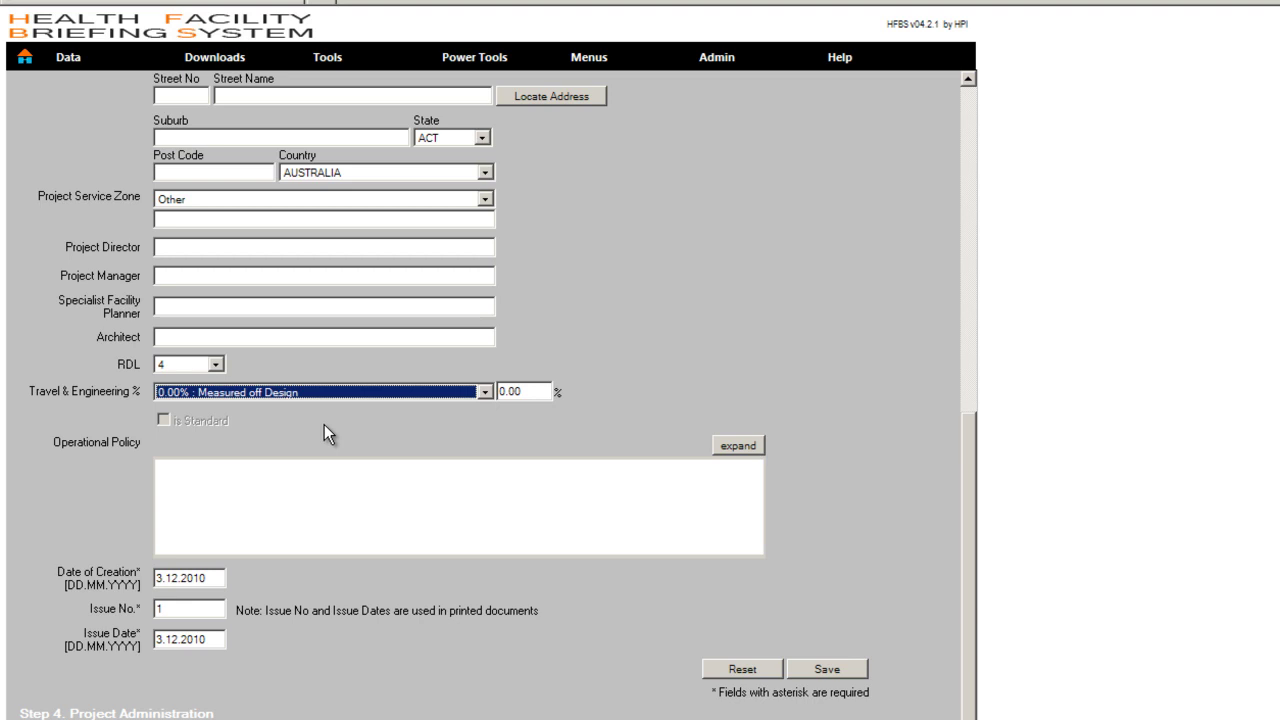
{"action": "left_click", "coordinate": [485, 392]}
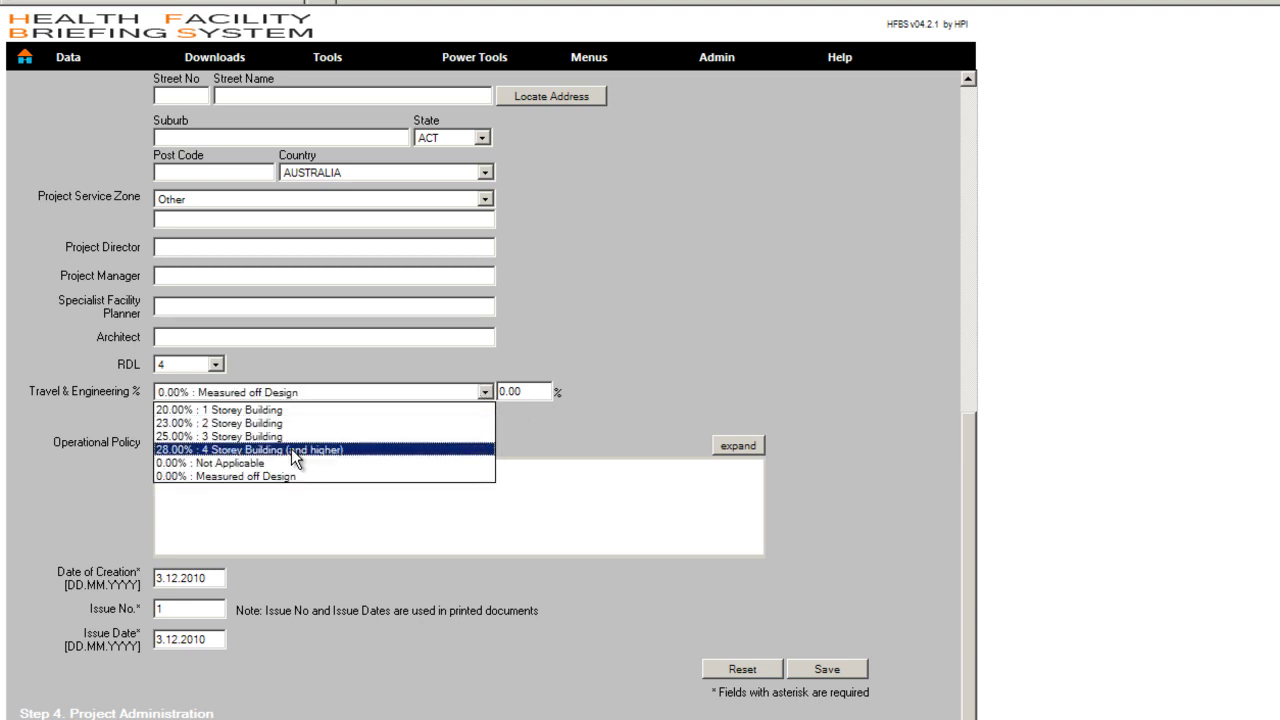
{"action": "left_click", "coordinate": [241, 452]}
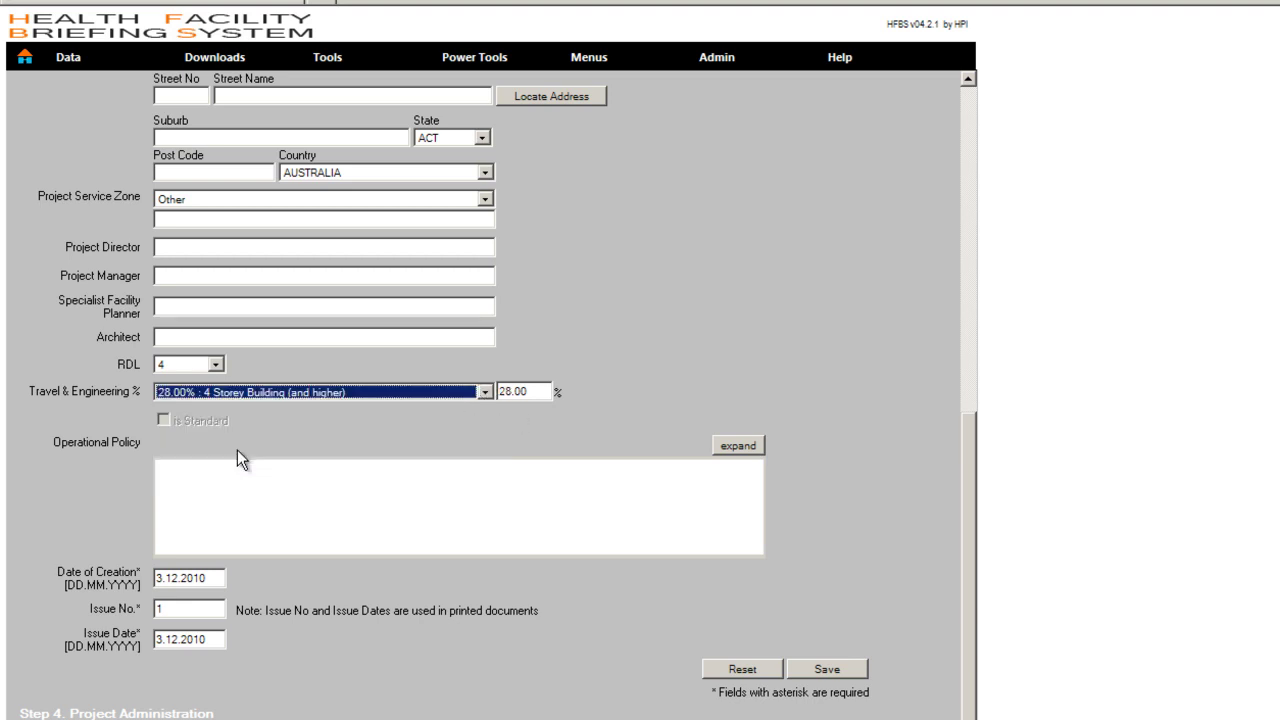
{"action": "left_click", "coordinate": [500, 392]}
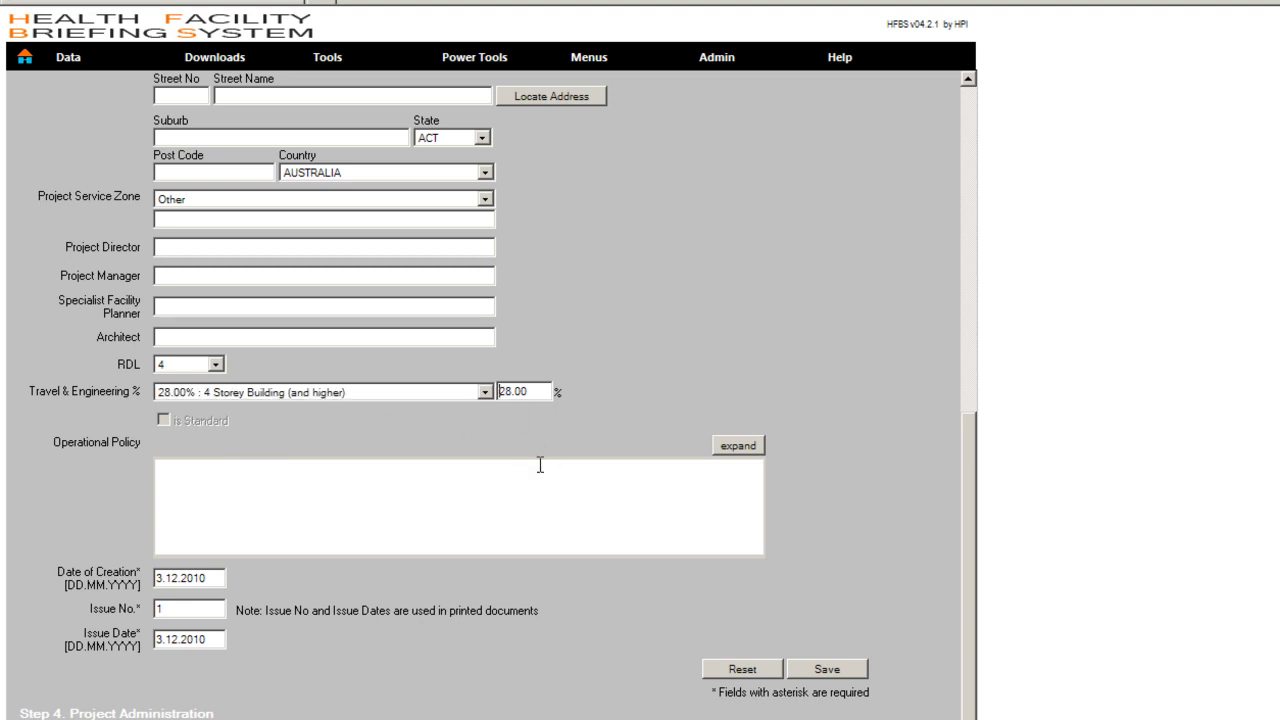
{"action": "key", "text": "Delete"}
{"action": "key", "text": "Delete"}
{"action": "type", "text": "33"}
Expand and re-collapse the Operational Policy editor, then scroll to Step 4 Project Administration.
{"action": "left_click", "coordinate": [331, 503]}
{"action": "left_click", "coordinate": [739, 446]}
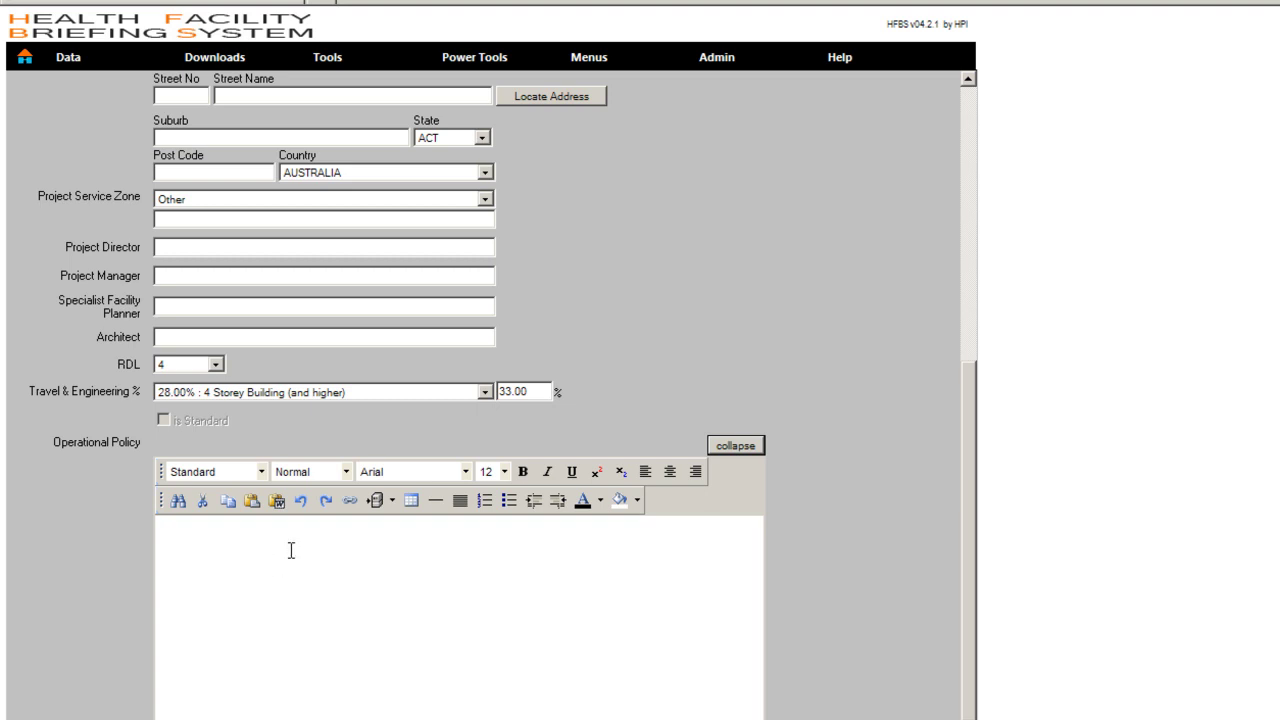
{"action": "left_click", "coordinate": [733, 446]}
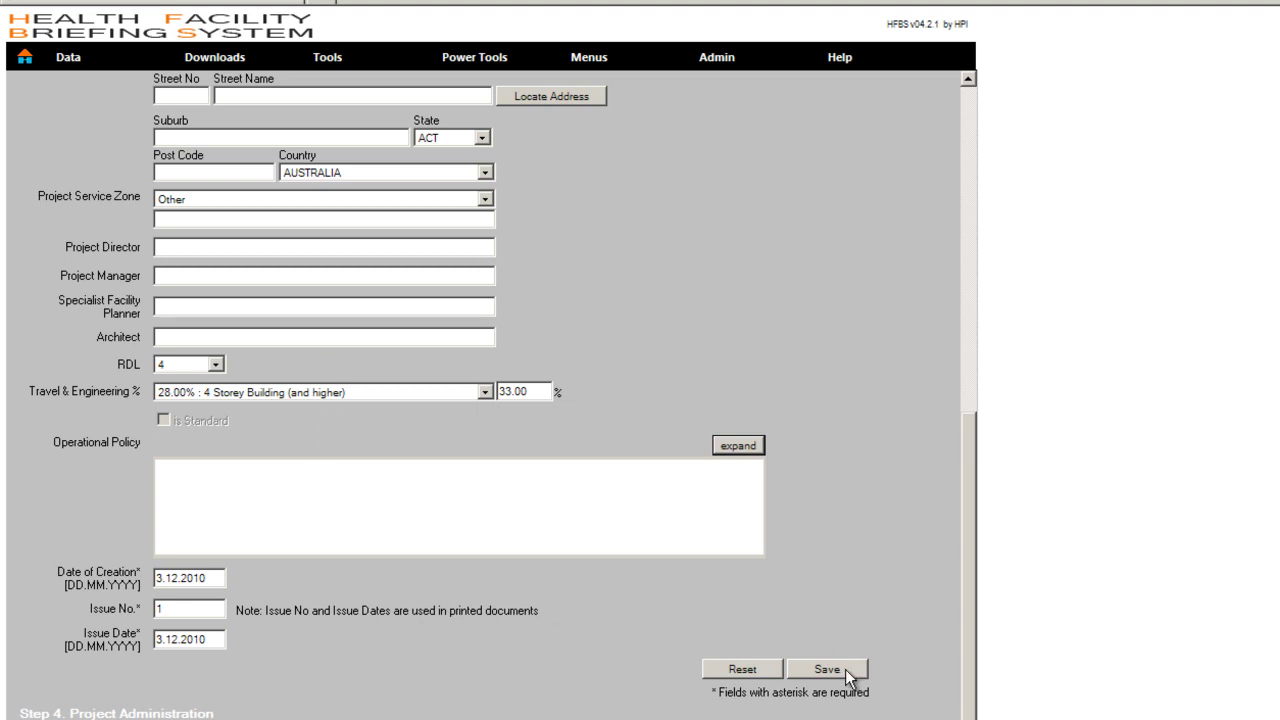
{"action": "scroll", "coordinate": [848, 677], "scroll_direction": "down", "scroll_amount": 3}
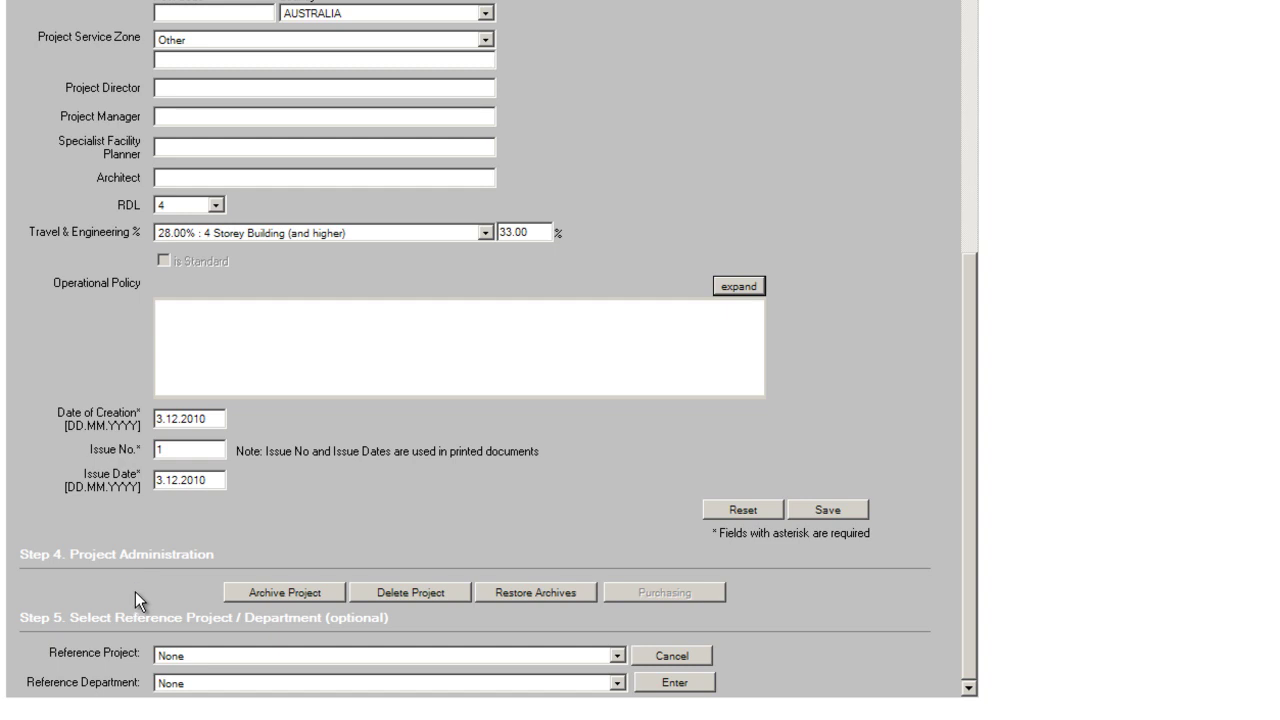
{"action": "left_click", "coordinate": [289, 591]}
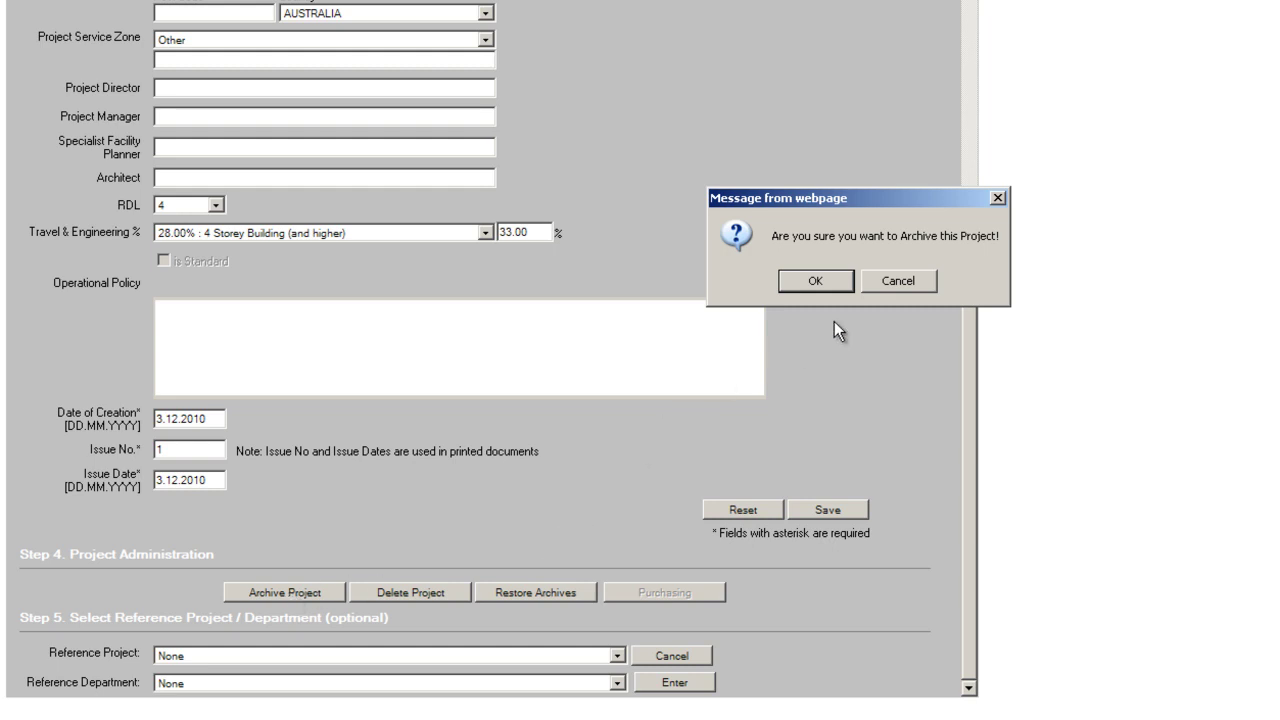
{"action": "left_click", "coordinate": [997, 198]}
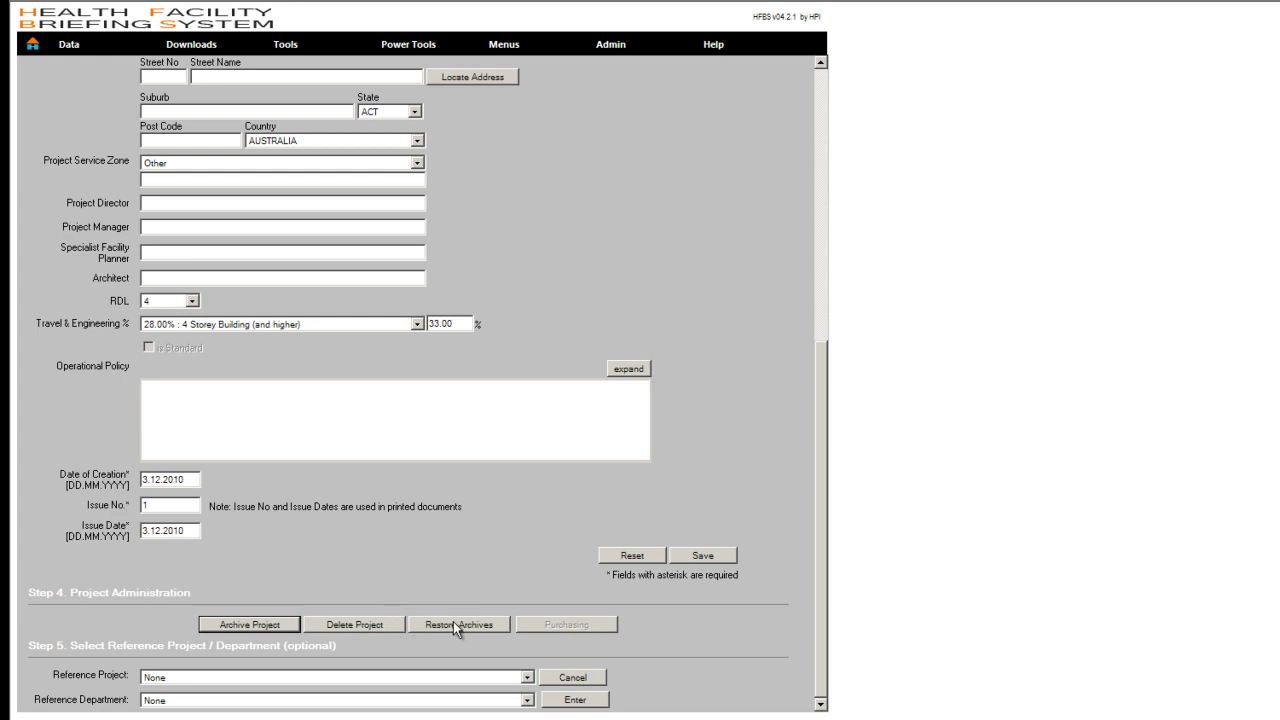
{"action": "left_click", "coordinate": [453, 621]}
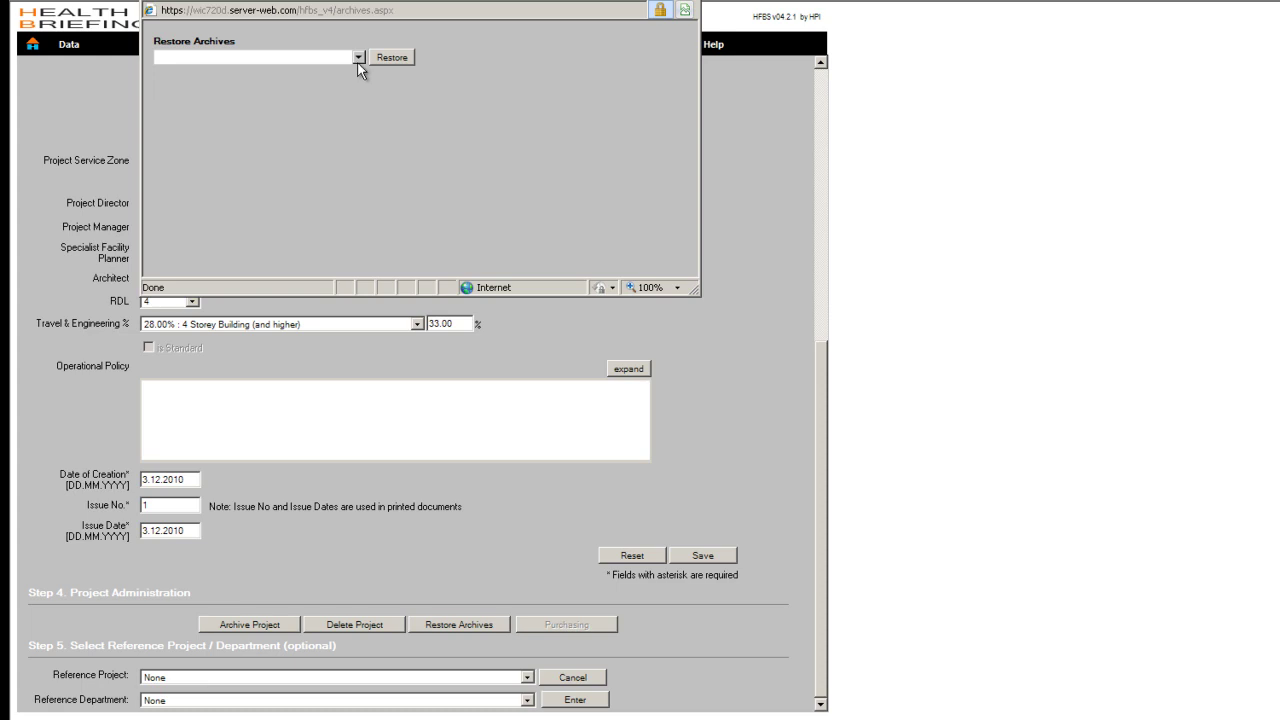
{"action": "left_click", "coordinate": [358, 57]}
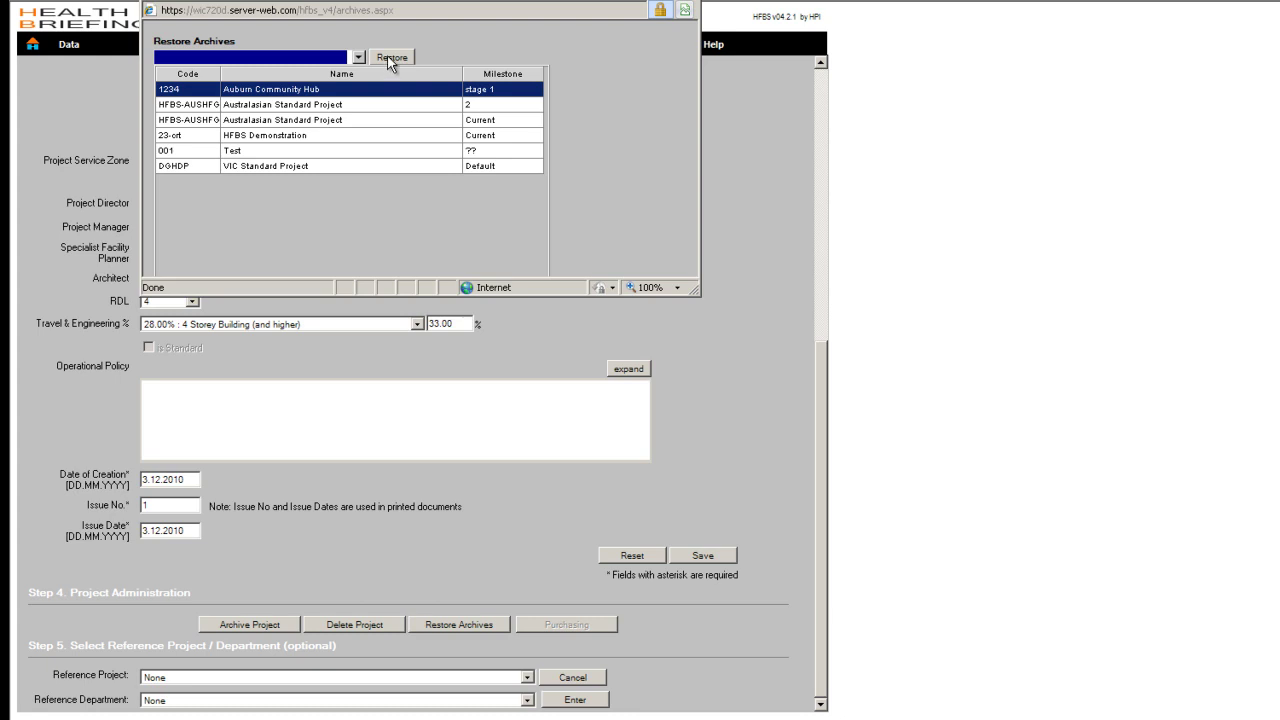
{"action": "left_click", "coordinate": [698, 8]}
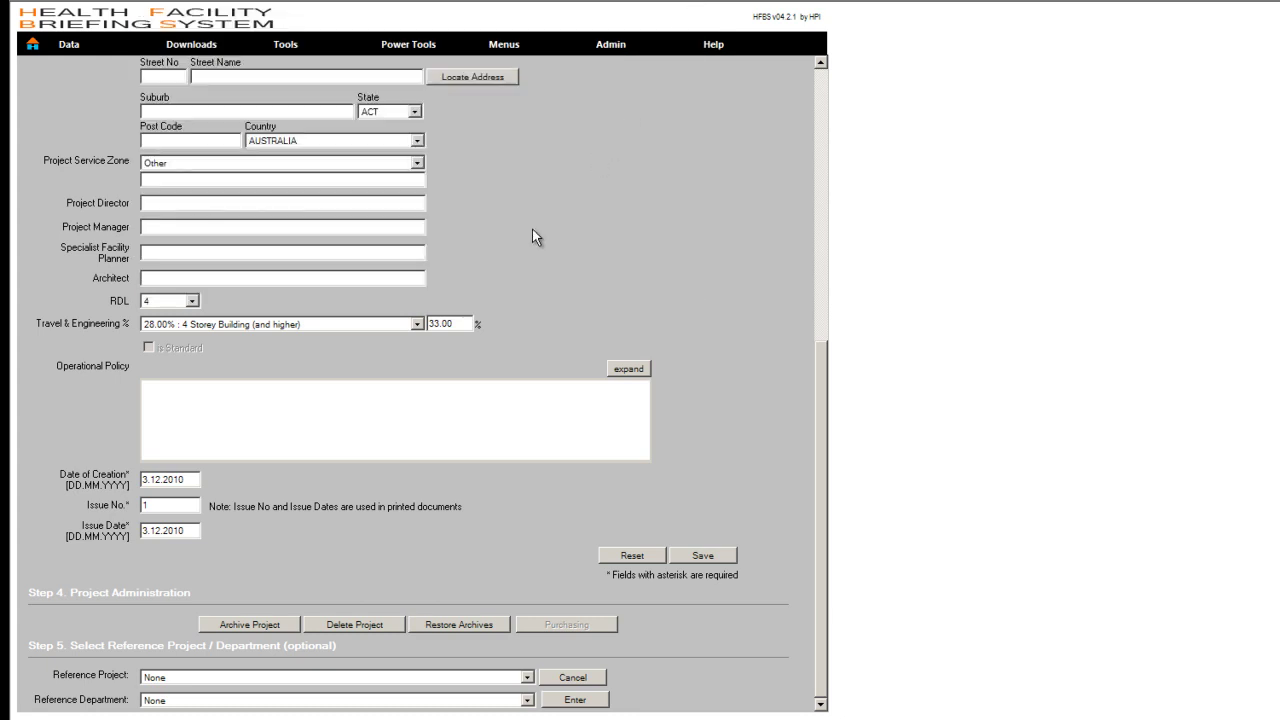
{"action": "left_click", "coordinate": [350, 623]}
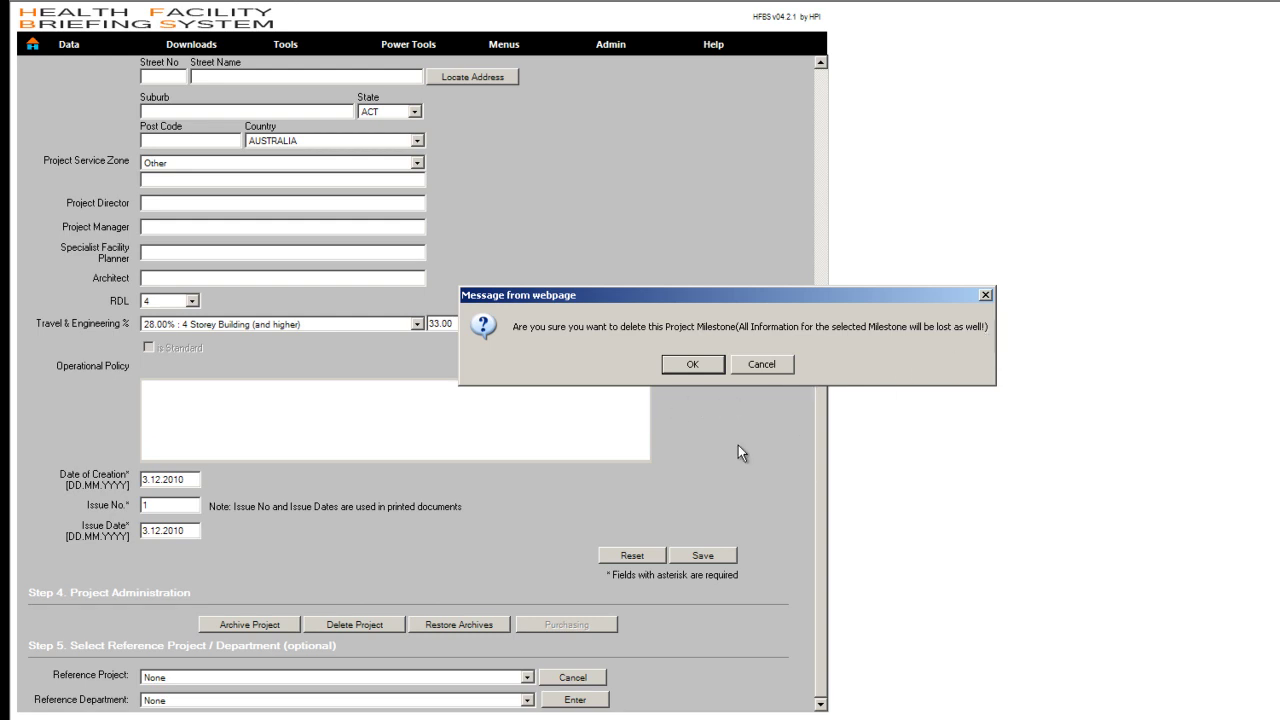
{"action": "left_click", "coordinate": [985, 296]}
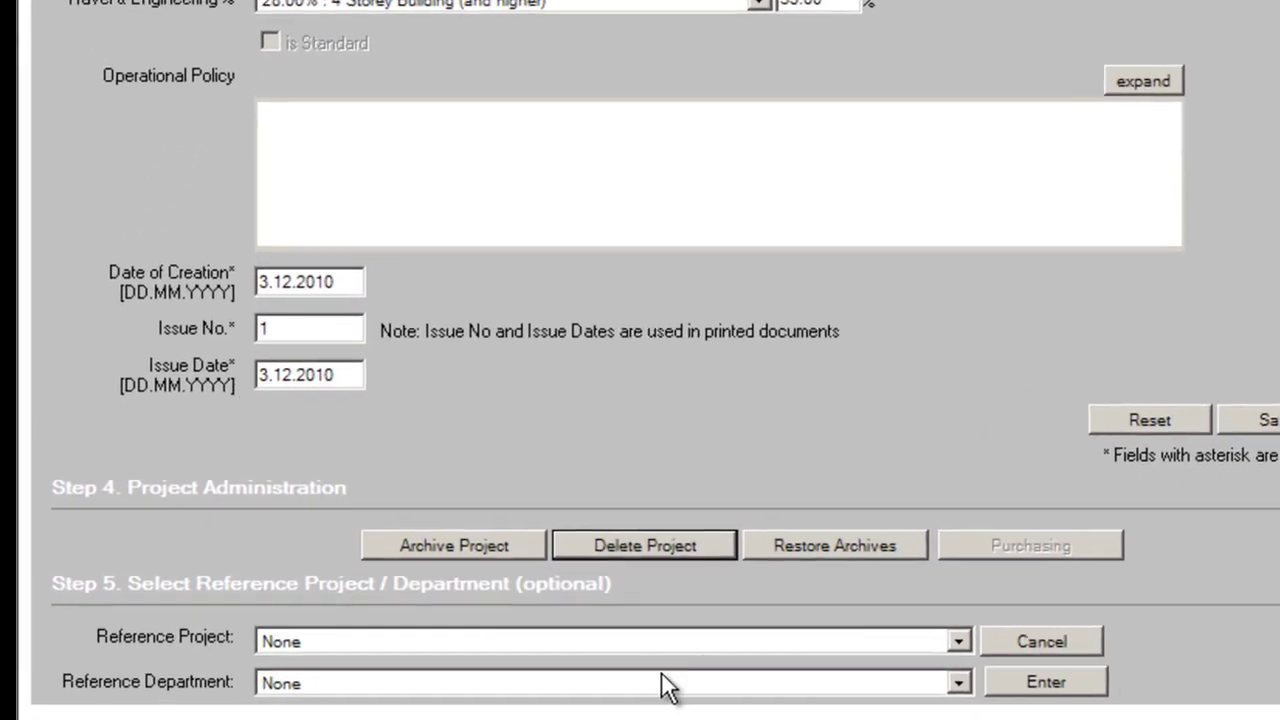